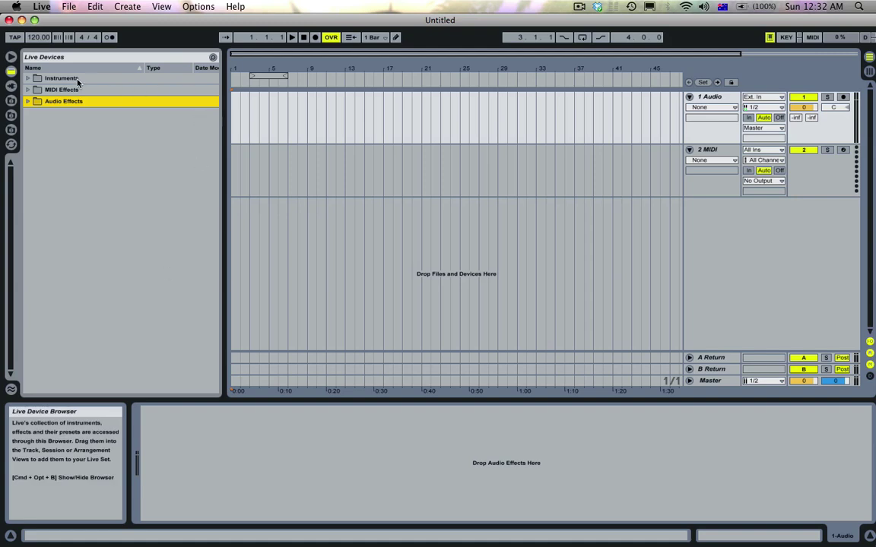
Step: Expand the Instruments folder and loop the first four bars of the arrangement, from 1.1.1 to 5.1.1
{"action": "left_click", "coordinate": [62, 79]}
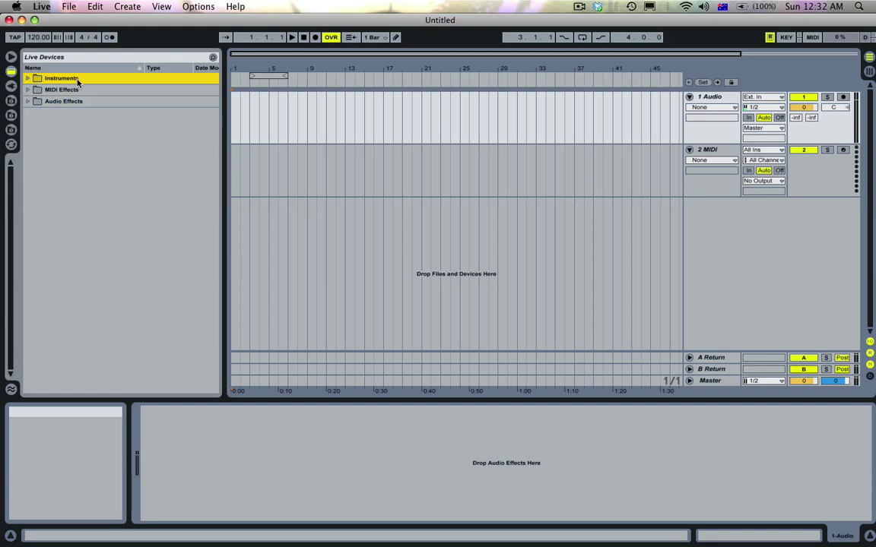
{"action": "double_click", "coordinate": [76, 80]}
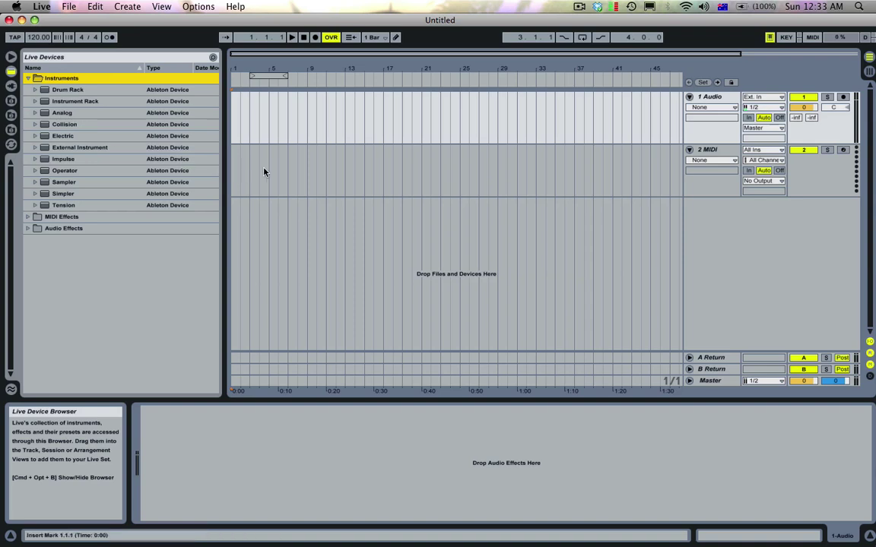
{"action": "mouse_move", "coordinate": [260, 74]}
{"action": "left_mouse_down"}
{"action": "mouse_move", "coordinate": [259, 228]}
{"action": "mouse_move", "coordinate": [299, 67]}
{"action": "mouse_move", "coordinate": [251, 76]}
{"action": "left_mouse_up"}
{"action": "left_click", "coordinate": [297, 76]}
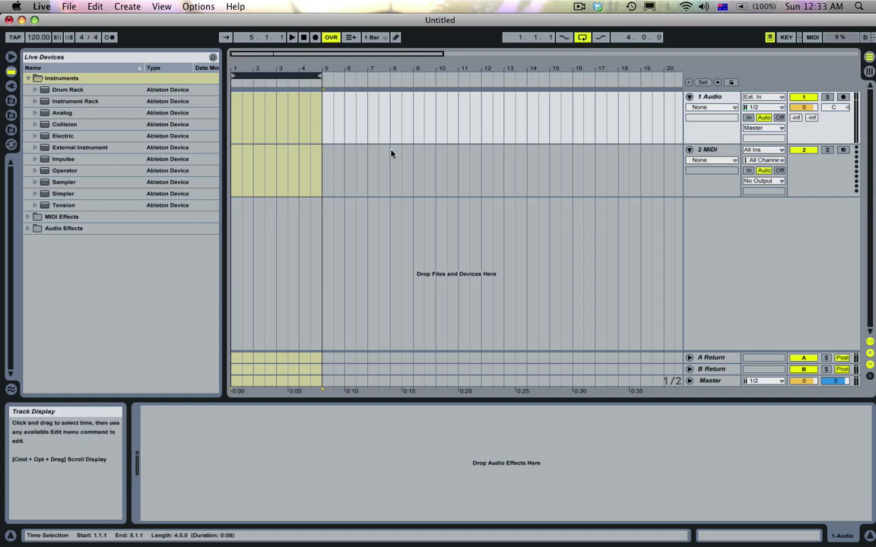
Step: Load Analog onto the MIDI track and insert an empty MIDI clip covering its first four bars
{"action": "left_click", "coordinate": [64, 114]}
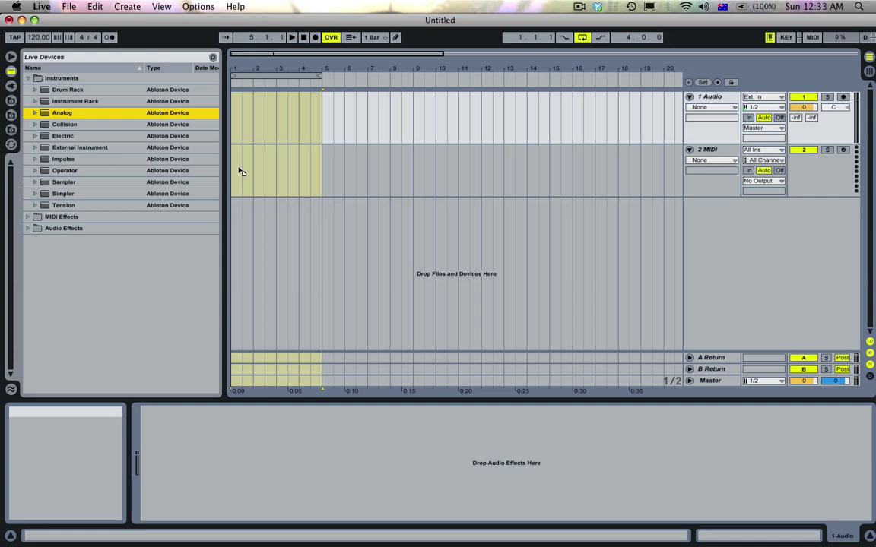
{"action": "left_click_drag", "start_coordinate": [247, 174], "coordinate": [245, 173]}
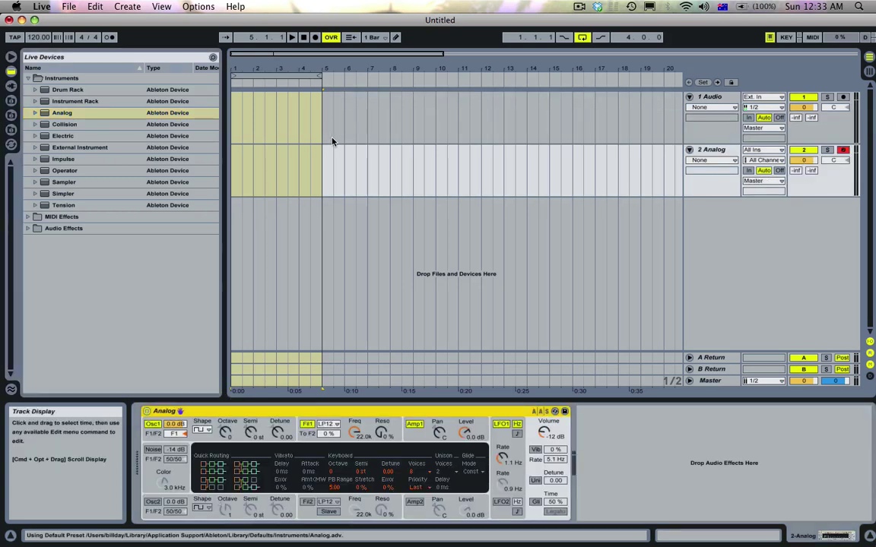
{"action": "left_click", "coordinate": [314, 161]}
{"action": "left_click_drag", "start_coordinate": [315, 161], "coordinate": [232, 168]}
{"action": "key", "text": "super+shift+m"}
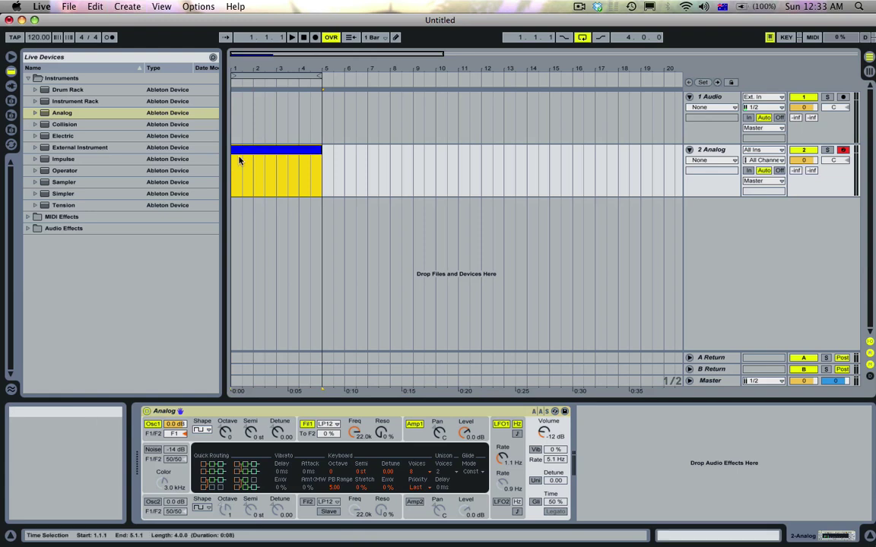
Step: Draw one F2 note spanning the whole four-bar clip and set the tempo to 148 BPM
{"action": "left_click", "coordinate": [253, 151]}
{"action": "double_click", "coordinate": [301, 413]}
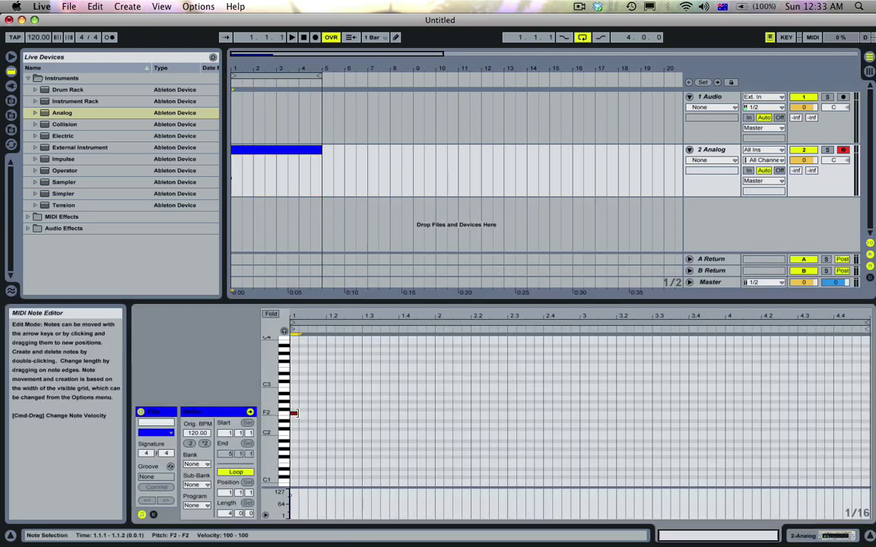
{"action": "left_click_drag", "start_coordinate": [383, 413], "coordinate": [783, 413]}
{"action": "left_click_drag", "start_coordinate": [271, 64], "coordinate": [271, 222]}
{"action": "left_click_drag", "start_coordinate": [36, 37], "coordinate": [35, 19]}
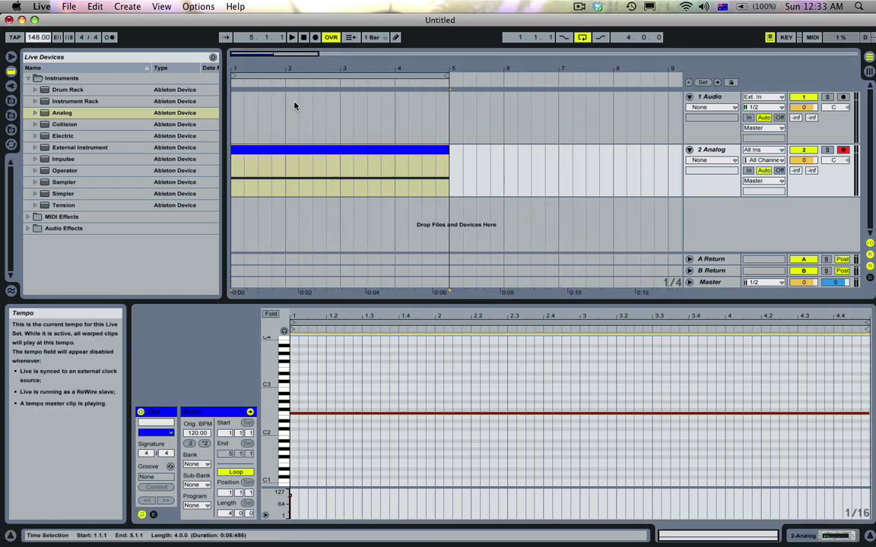
{"action": "left_click", "coordinate": [346, 164]}
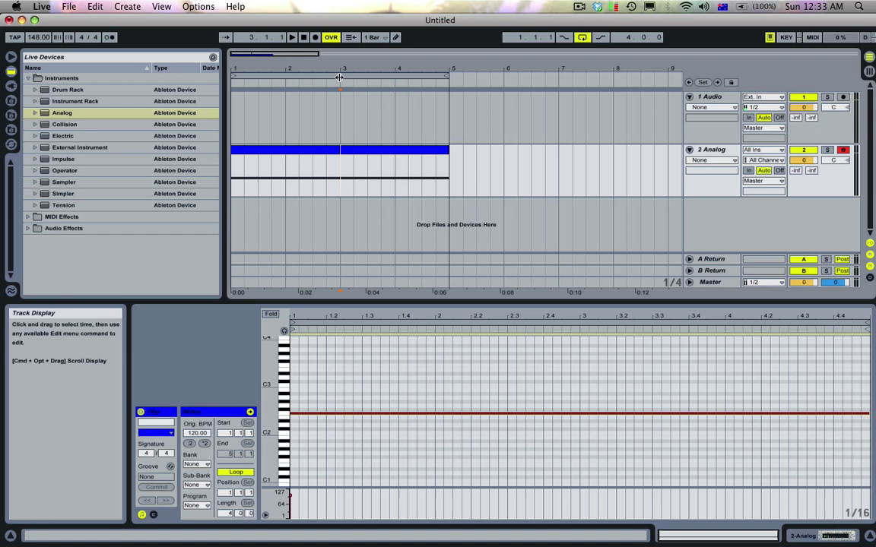
{"action": "left_click", "coordinate": [347, 156]}
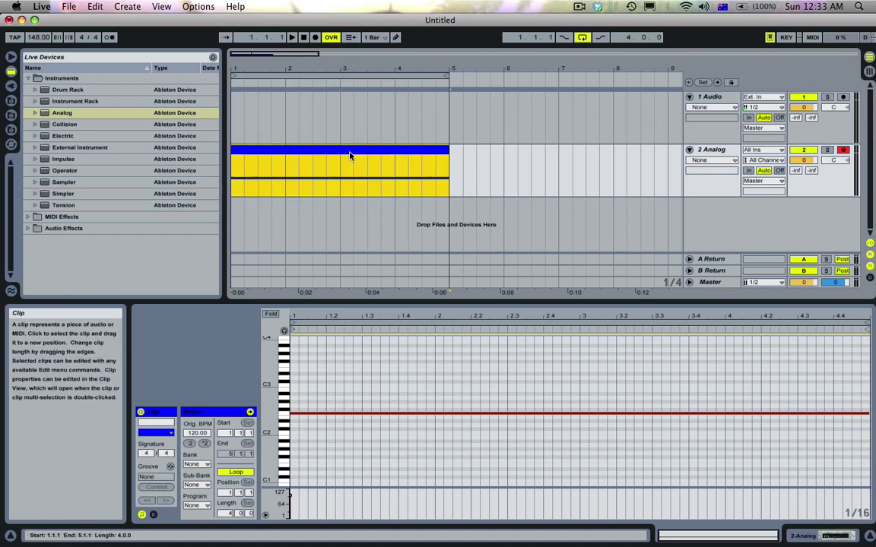
{"action": "left_click", "coordinate": [240, 174]}
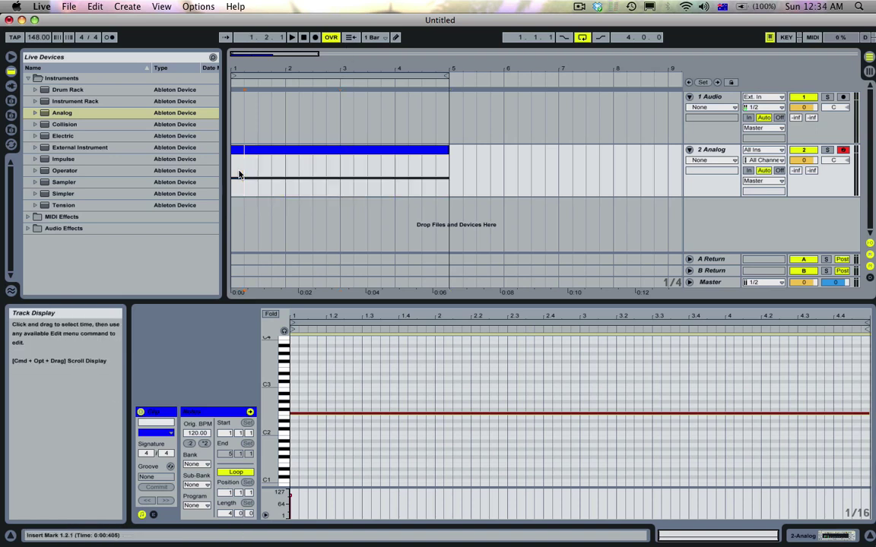
{"action": "left_click_drag", "start_coordinate": [237, 174], "coordinate": [448, 180]}
Step: Automate the Analog track's panning as a ramp from 50L at bar 1 to 50R at bar 5
{"action": "double_click", "coordinate": [727, 151]}
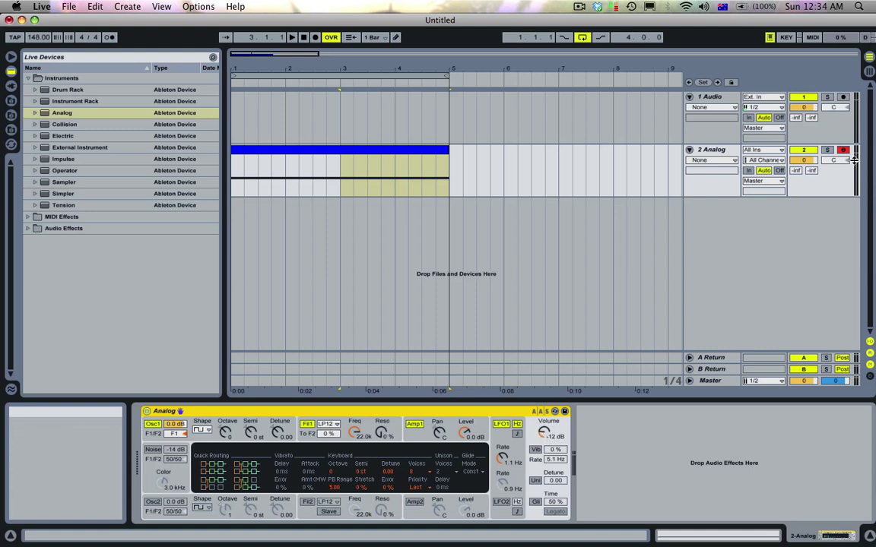
{"action": "key", "text": "a"}
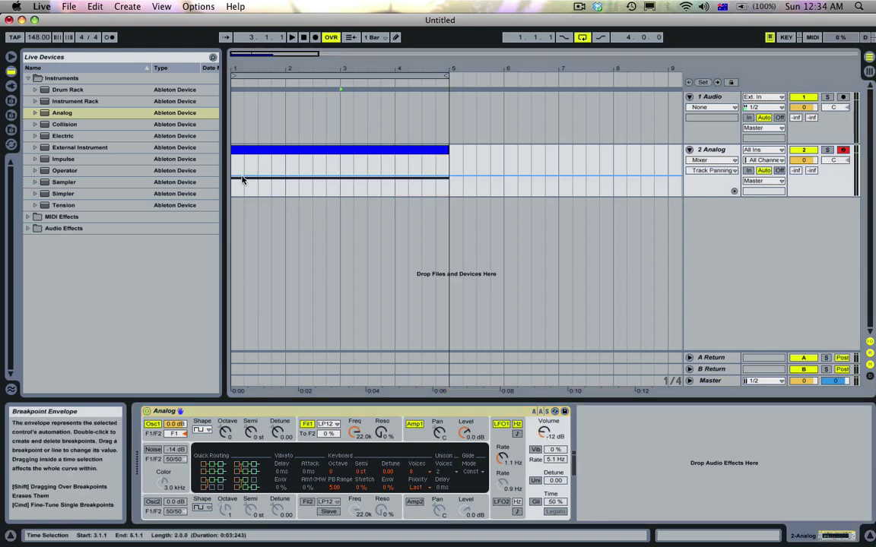
{"action": "left_click_drag", "start_coordinate": [242, 176], "coordinate": [450, 156]}
{"action": "double_click", "coordinate": [249, 196]}
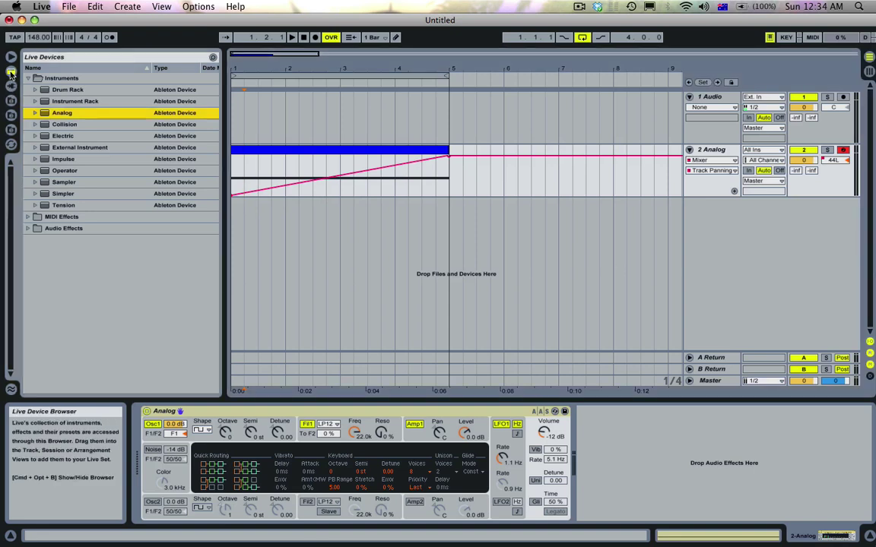
Step: Add Utility after Analog and automate its gain from about -26.5 dB at bar 1 to 0 dB at bar 3 and about -23.3 dB at bar 5
{"action": "left_click", "coordinate": [44, 228]}
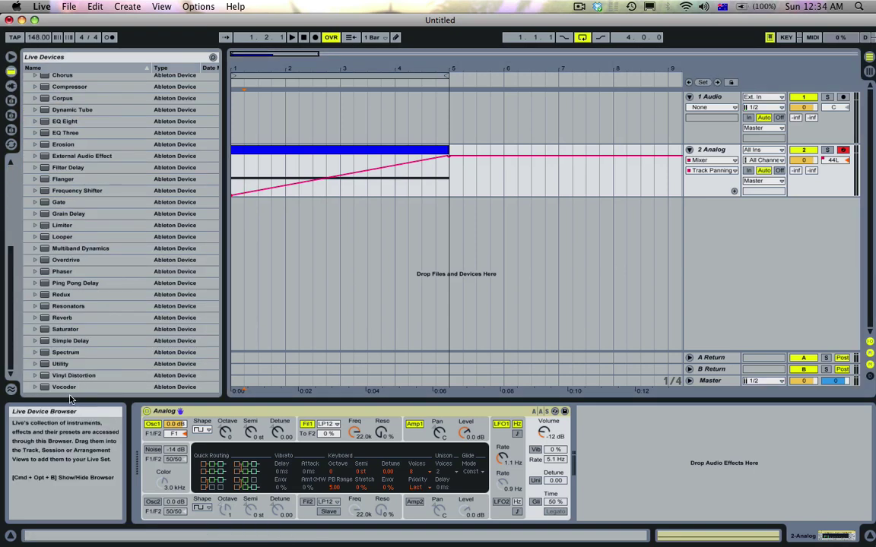
{"action": "double_click", "coordinate": [59, 365]}
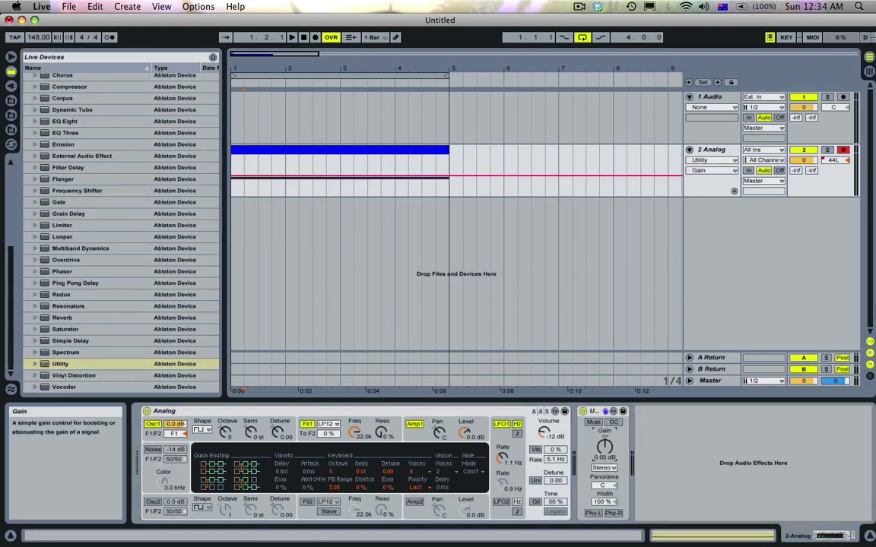
{"action": "left_click", "coordinate": [337, 169]}
{"action": "left_click_drag", "start_coordinate": [337, 169], "coordinate": [242, 194]}
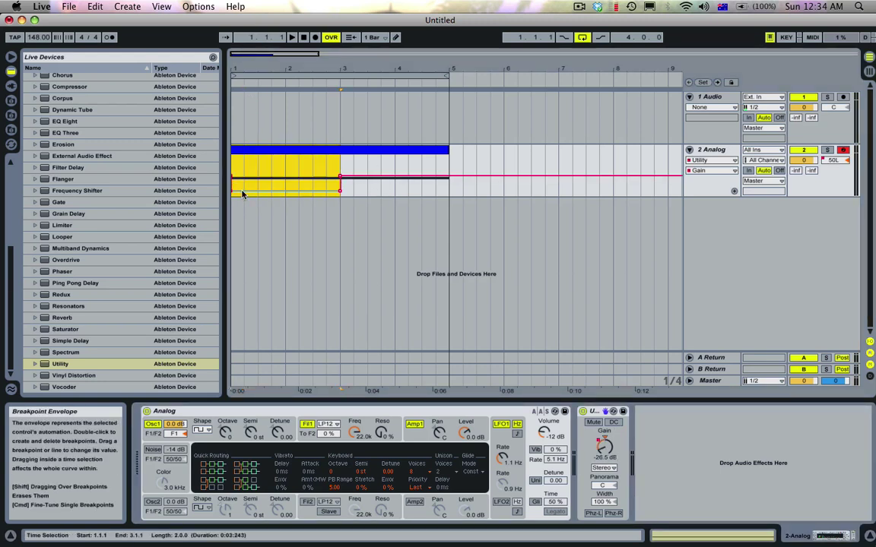
{"action": "double_click", "coordinate": [339, 190]}
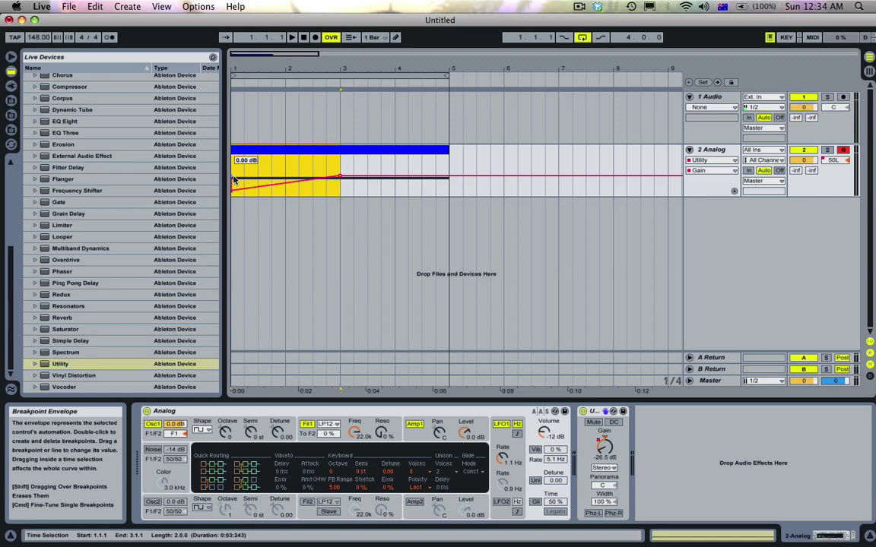
{"action": "left_click", "coordinate": [448, 180]}
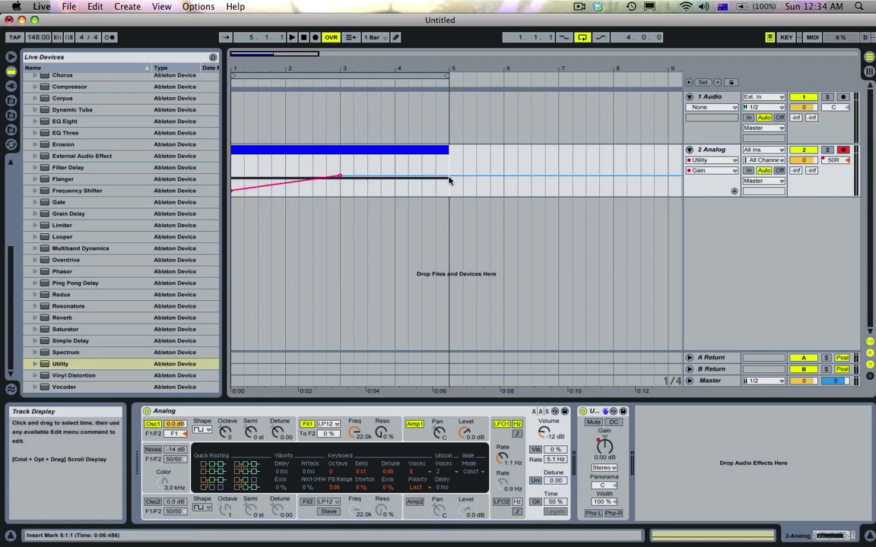
{"action": "left_click_drag", "start_coordinate": [449, 180], "coordinate": [449, 189]}
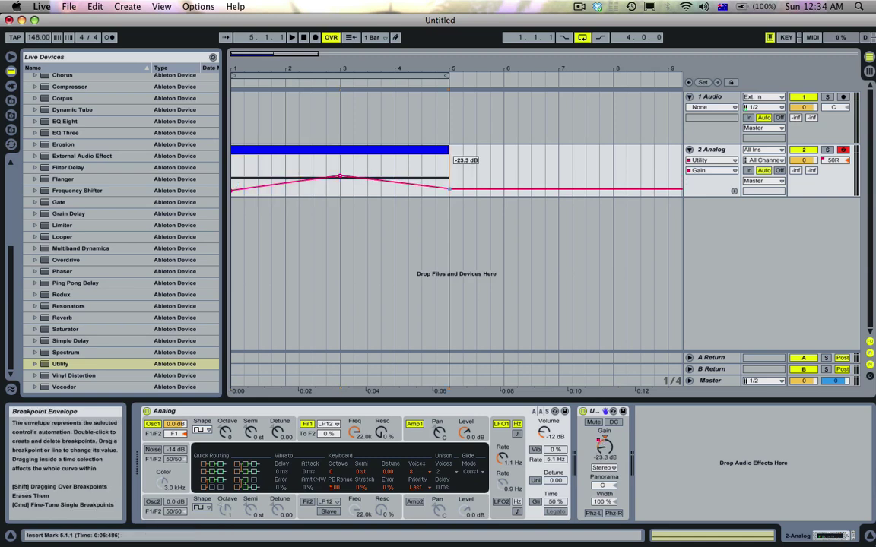
Step: Play the Analog clip from the start to hear the panning and gain automation
{"action": "left_click", "coordinate": [404, 154]}
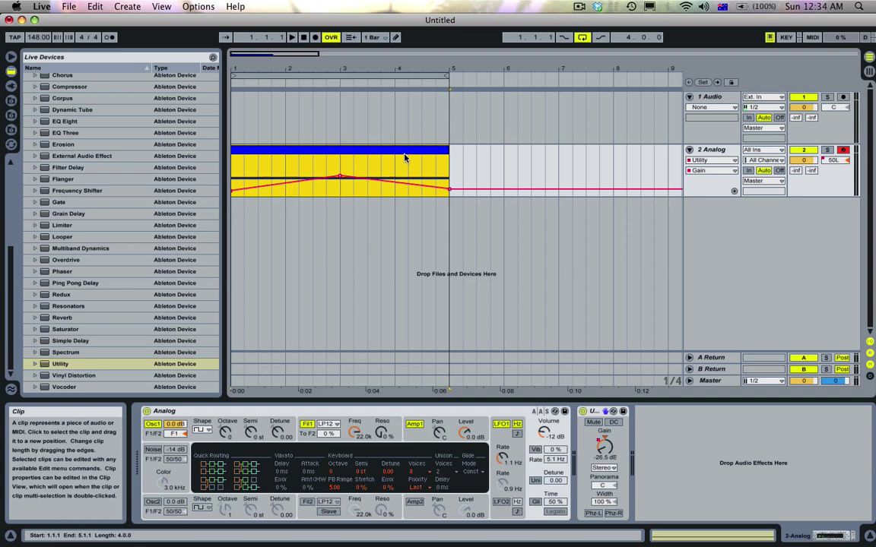
{"action": "key", "text": "space"}
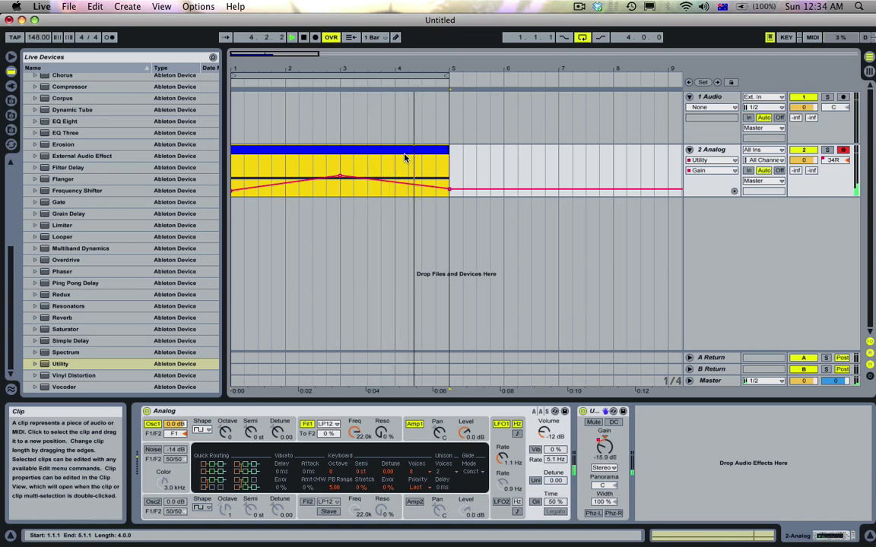
{"action": "key", "text": "space"}
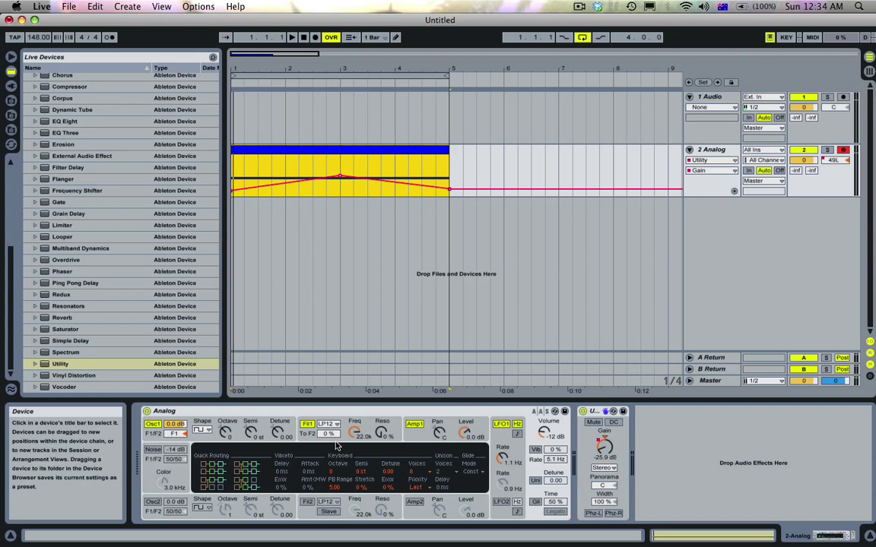
Step: Set Analog's pitch bend range to 12 and show the Pitch Bend envelope of the clip
{"action": "left_click", "coordinate": [534, 430]}
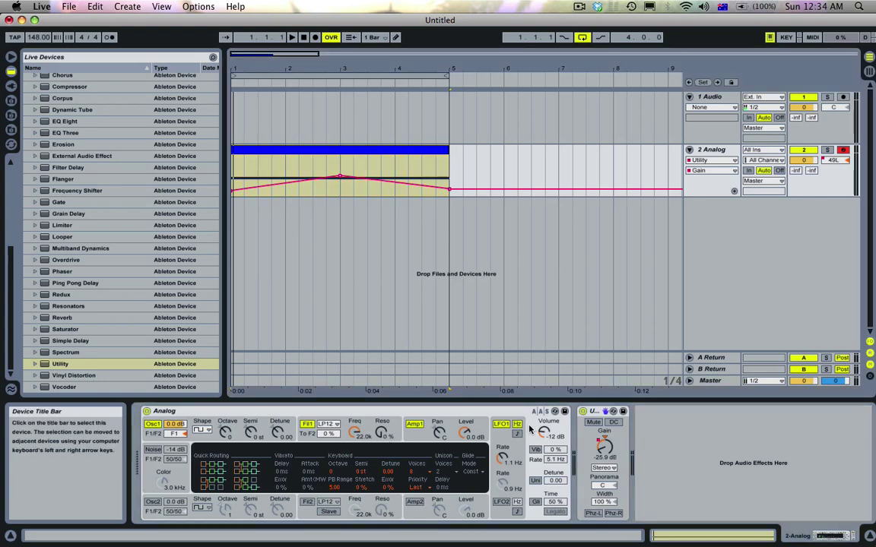
{"action": "left_click", "coordinate": [329, 483]}
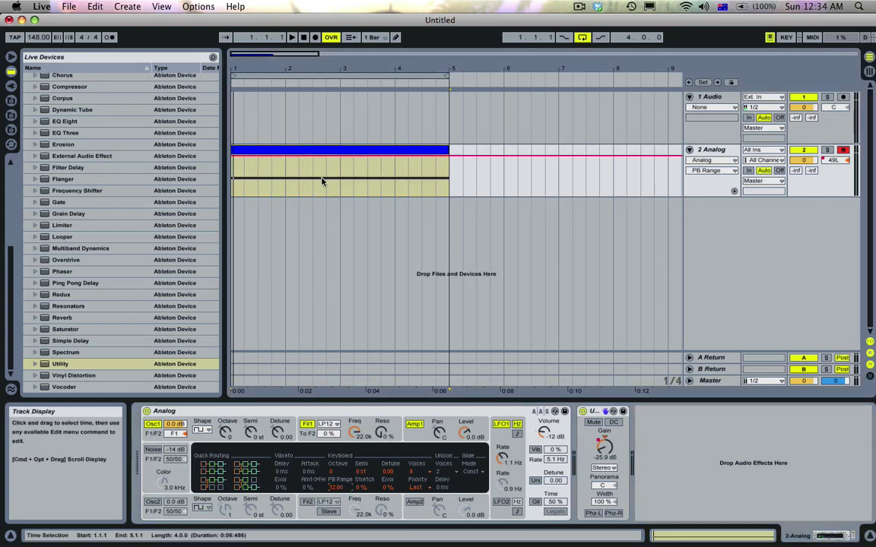
{"action": "left_click", "coordinate": [292, 154]}
{"action": "double_click", "coordinate": [293, 155]}
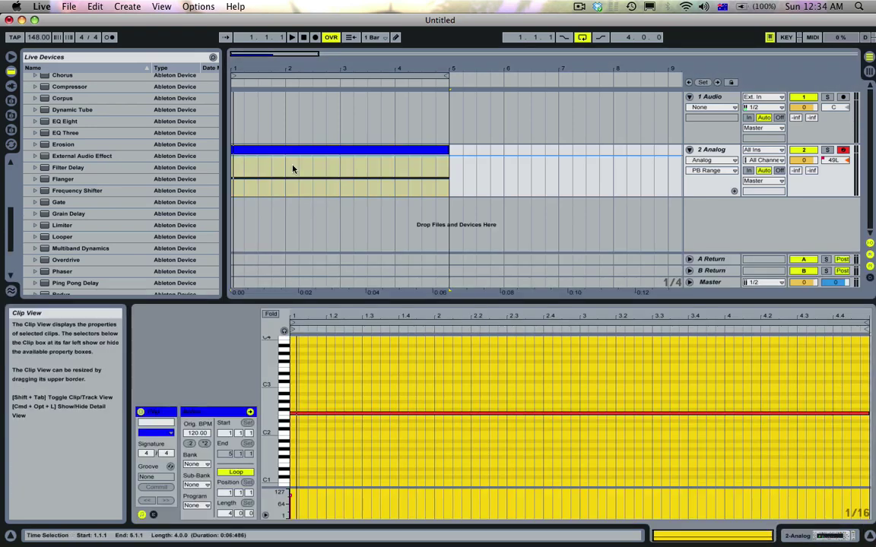
{"action": "left_click", "coordinate": [151, 515]}
{"action": "left_click", "coordinate": [286, 445]}
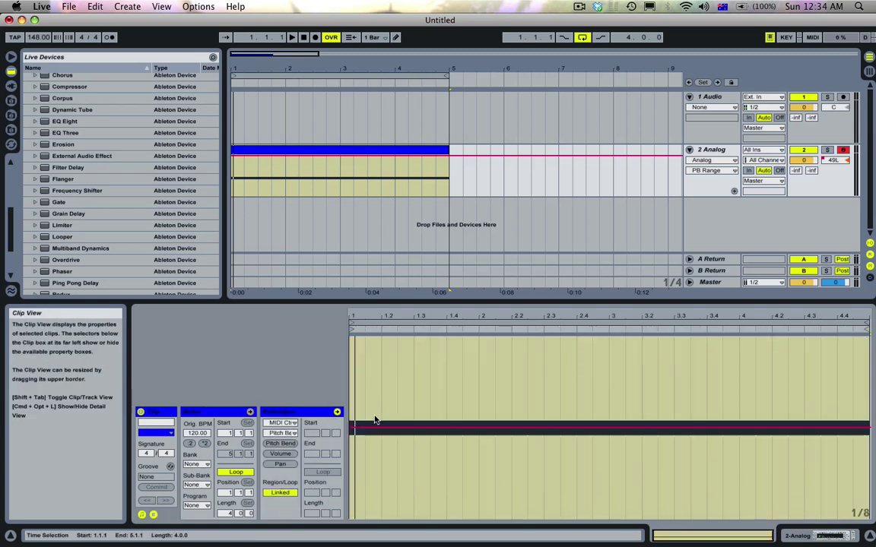
Step: Draw a pitch bend envelope rising from about zero at bar 1 to about 6108 at bar 3 and falling back to about zero near 4.4
{"action": "left_click", "coordinate": [357, 431]}
{"action": "left_click_drag", "start_coordinate": [357, 431], "coordinate": [611, 365]}
{"action": "double_click", "coordinate": [363, 489]}
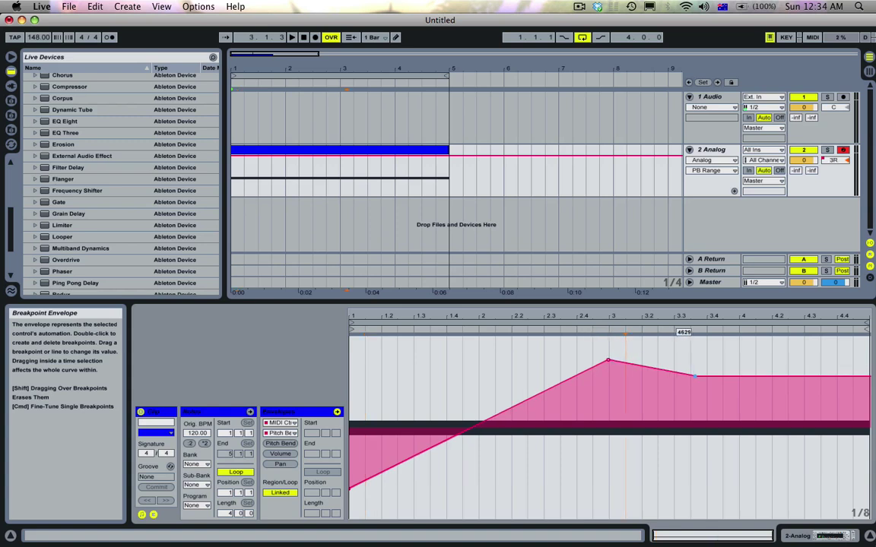
{"action": "left_click_drag", "start_coordinate": [824, 367], "coordinate": [834, 426]}
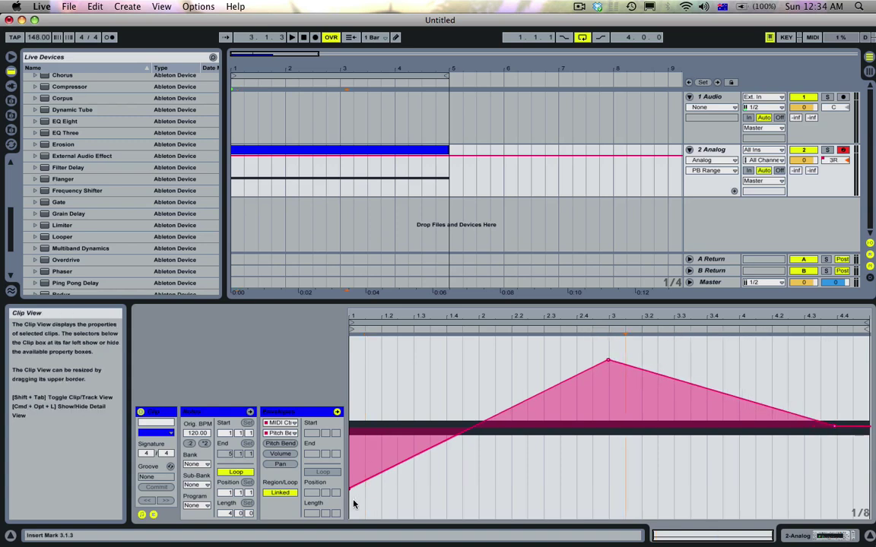
{"action": "left_click_drag", "start_coordinate": [349, 489], "coordinate": [352, 427]}
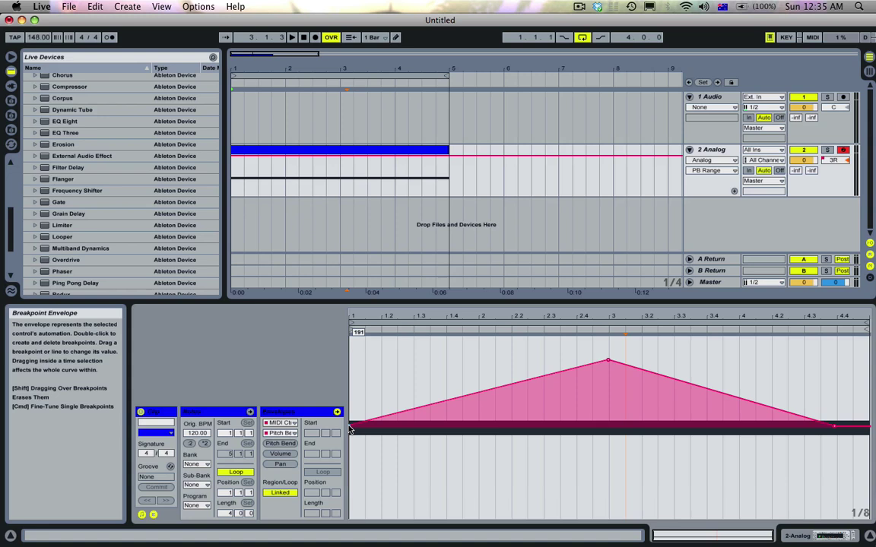
Step: Lower the pitch bend peak at bar 3 to slightly above the centre line and audition the clip
{"action": "key", "text": "space"}
{"action": "key", "text": "space"}
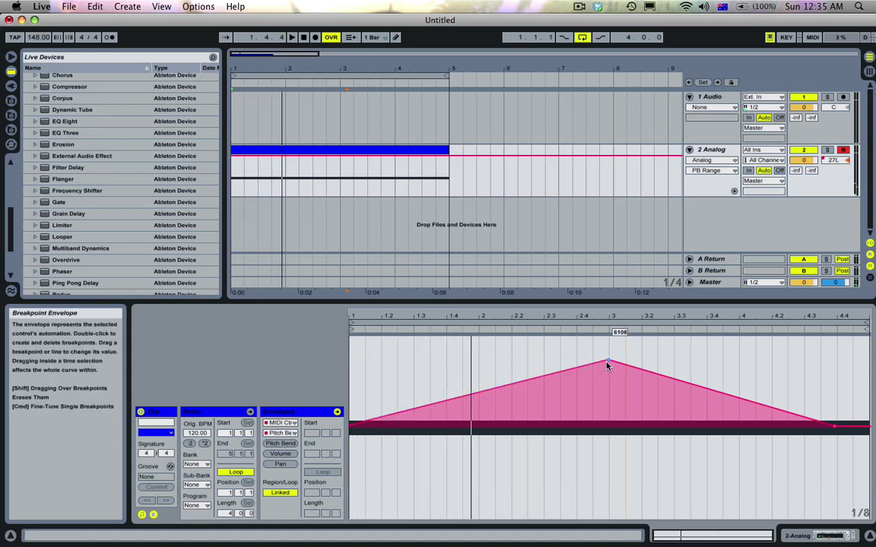
{"action": "left_click_drag", "start_coordinate": [607, 361], "coordinate": [610, 412]}
{"action": "key", "text": "space"}
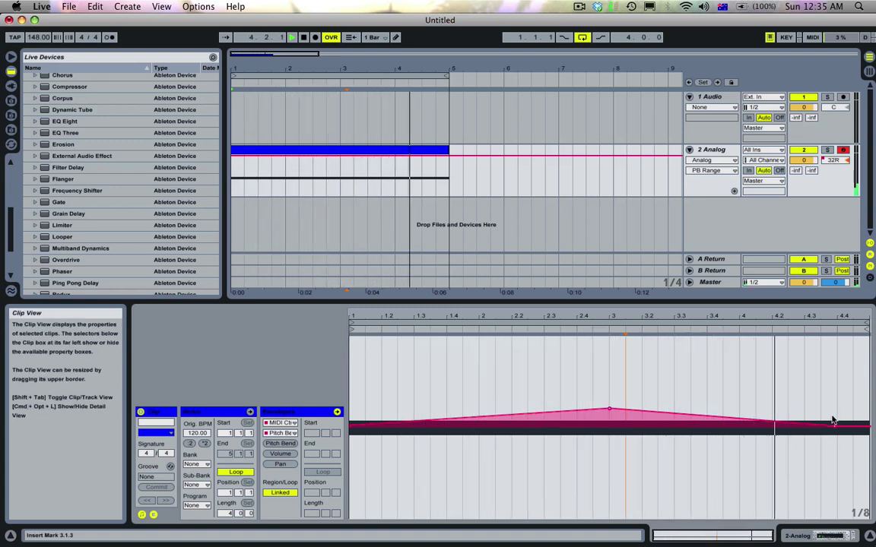
{"action": "key", "text": "space"}
Step: Reopen the Analog track's devices, turn on oscillator 2 and set its octave to 1
{"action": "double_click", "coordinate": [709, 150]}
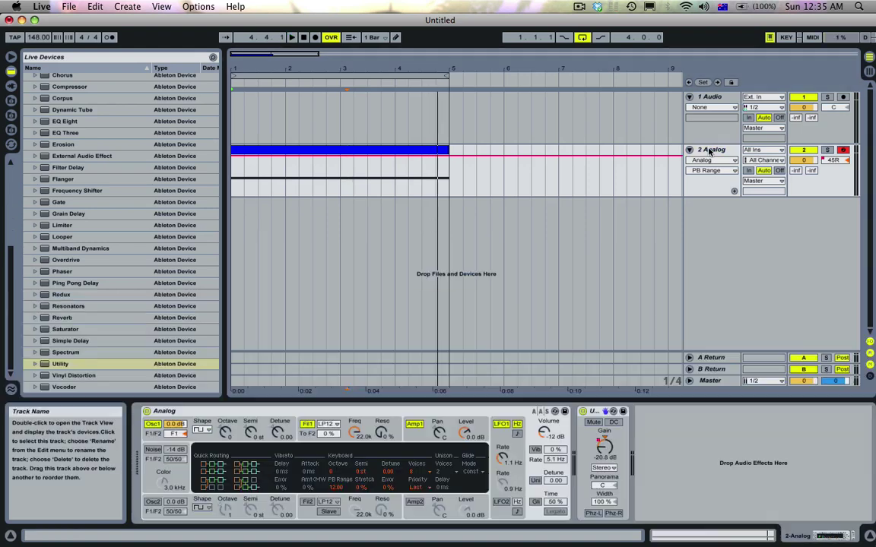
{"action": "left_click", "coordinate": [152, 502]}
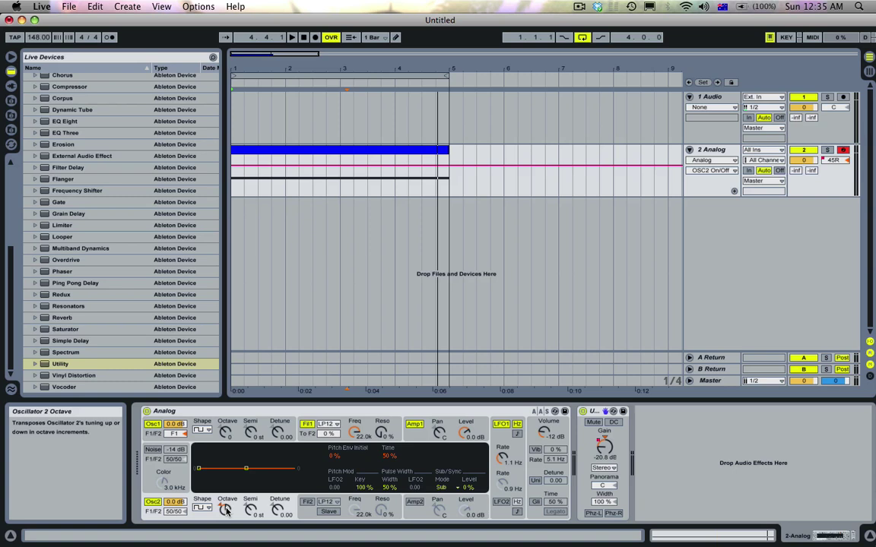
{"action": "left_click", "coordinate": [227, 511]}
{"action": "left_click", "coordinate": [251, 510]}
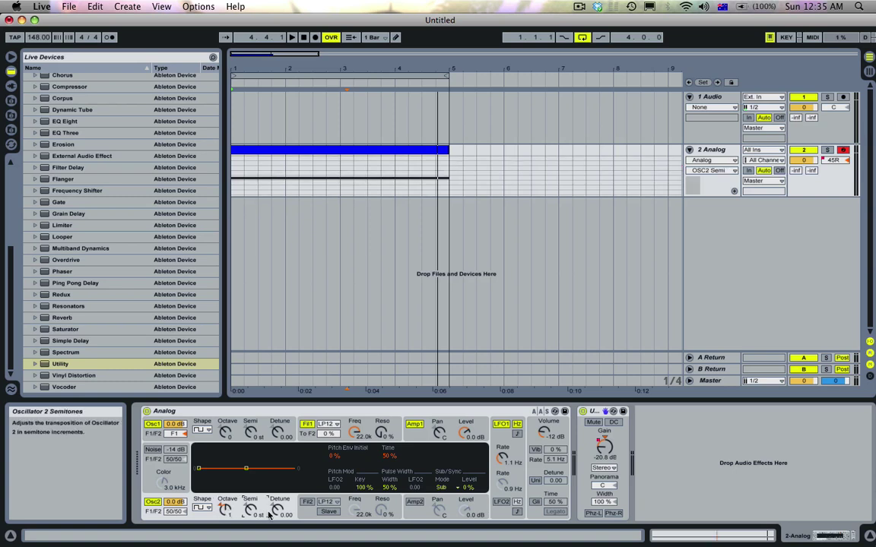
Step: Detune oscillator 2 to -0.17 and oscillator 1 to 0.24, and start playback to audition the sound
{"action": "left_click_drag", "start_coordinate": [269, 515], "coordinate": [269, 520]}
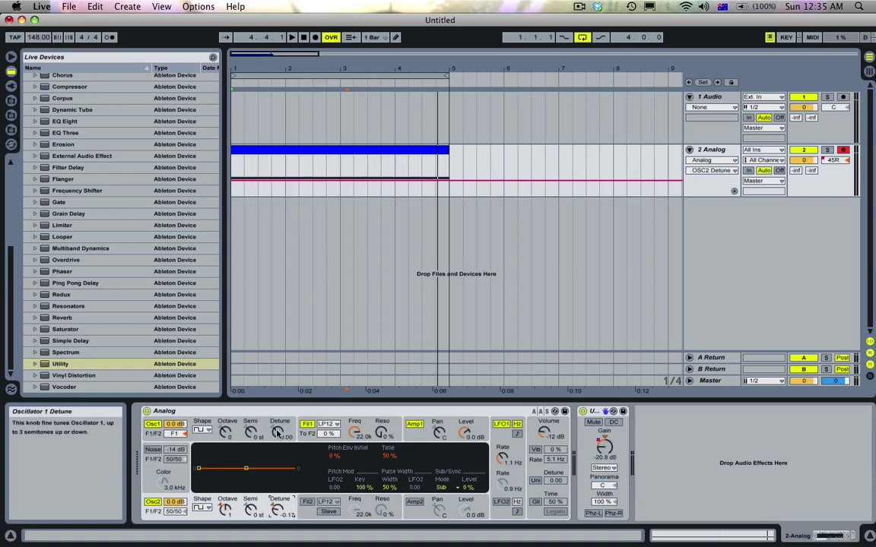
{"action": "left_click_drag", "start_coordinate": [278, 432], "coordinate": [278, 427]}
{"action": "key", "text": "space"}
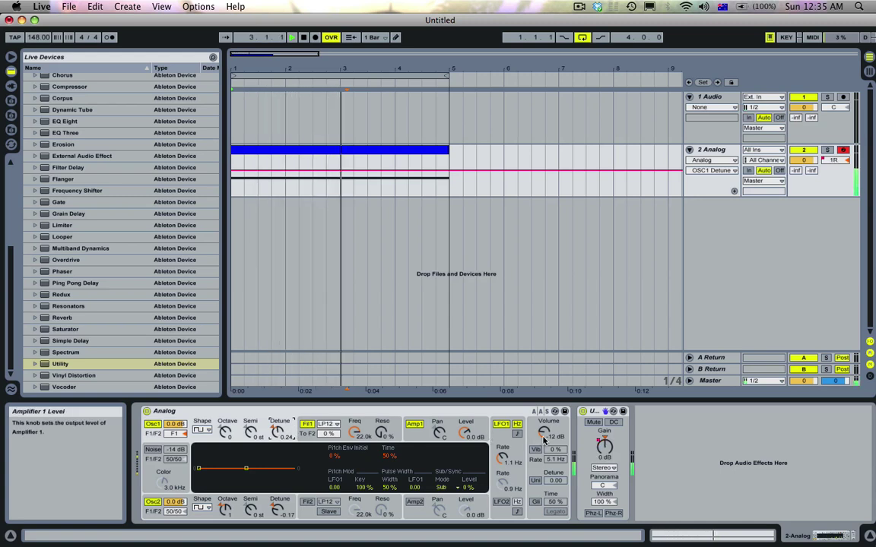
Step: Show Utility's gain automation, lower its starting point at bar 1 and add a breakpoint at about -20 dB shortly before bar 3
{"action": "left_click_drag", "start_coordinate": [604, 447], "coordinate": [605, 457]}
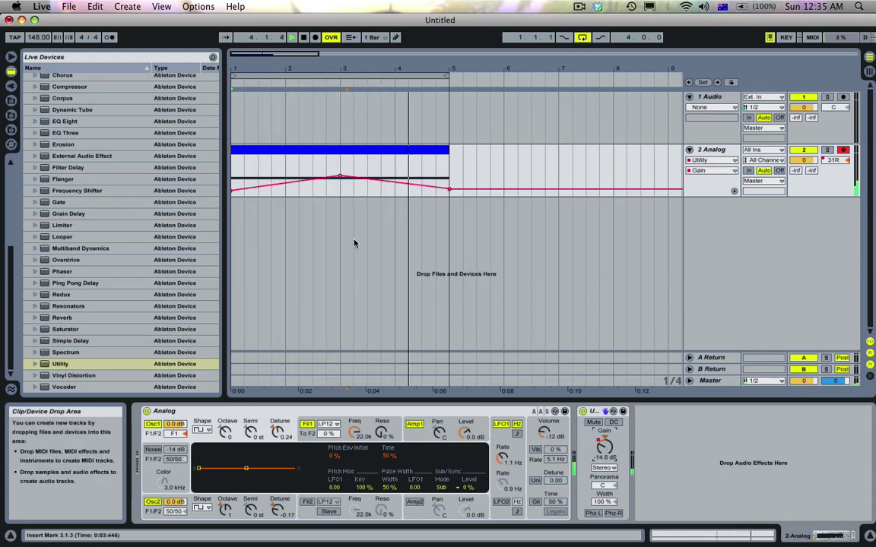
{"action": "key", "text": "space"}
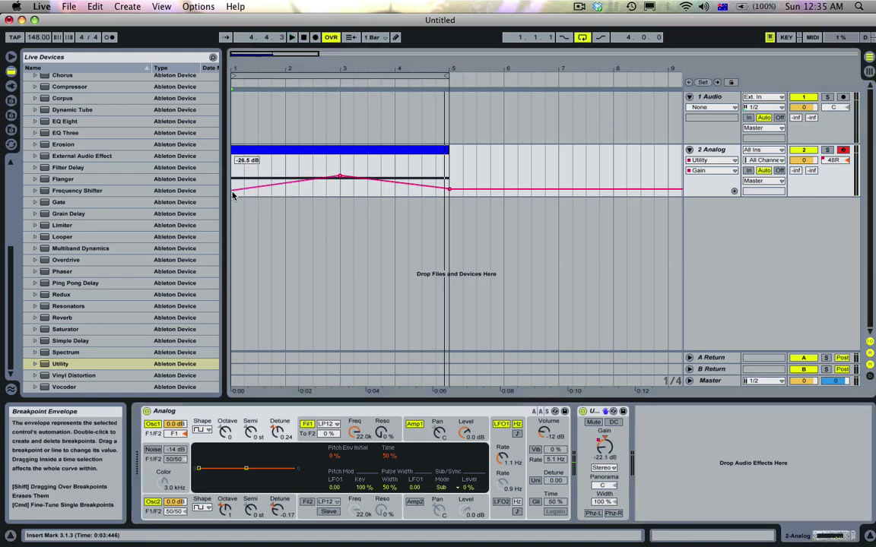
{"action": "left_click_drag", "start_coordinate": [234, 195], "coordinate": [233, 198]}
{"action": "left_click_drag", "start_coordinate": [321, 181], "coordinate": [318, 186]}
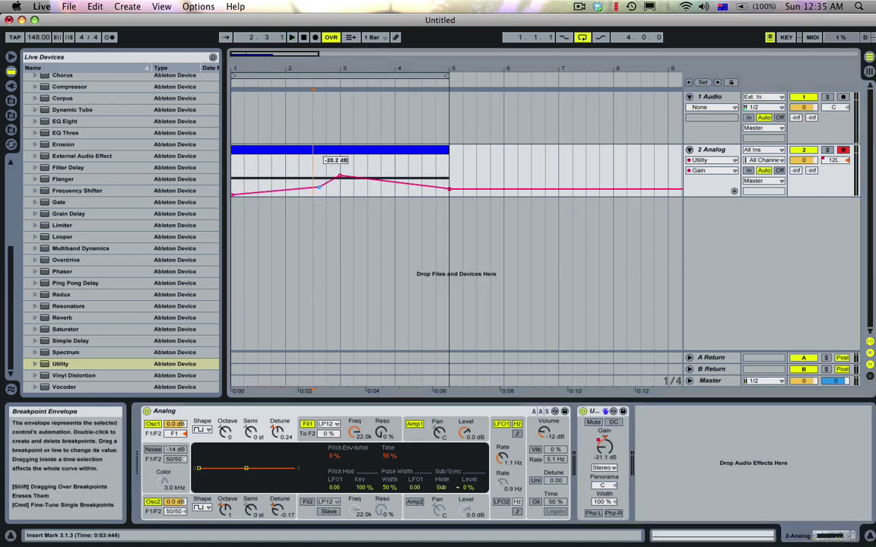
Step: Add a matching gain breakpoint shortly after bar 3, lower the end point near bar 5 close to the minimum and audition the clip
{"action": "left_click", "coordinate": [354, 181]}
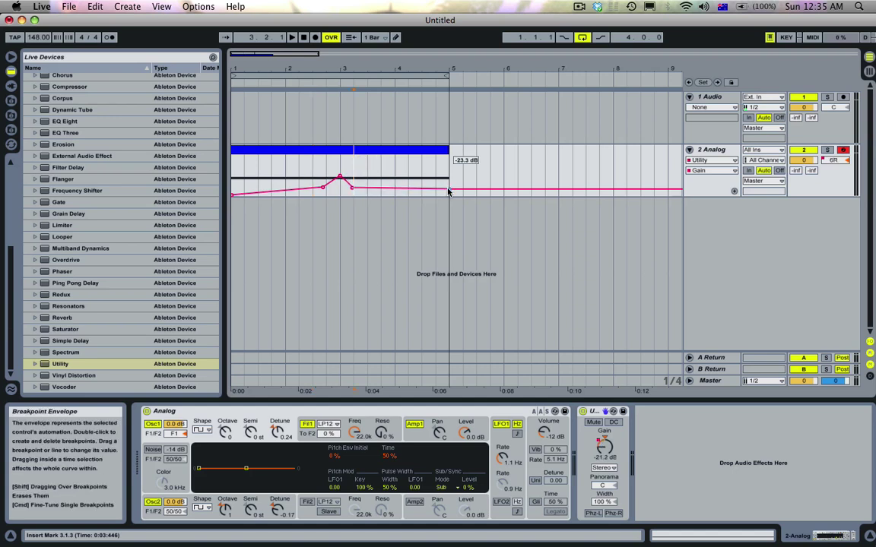
{"action": "left_click_drag", "start_coordinate": [437, 188], "coordinate": [438, 199]}
{"action": "left_click", "coordinate": [372, 158]}
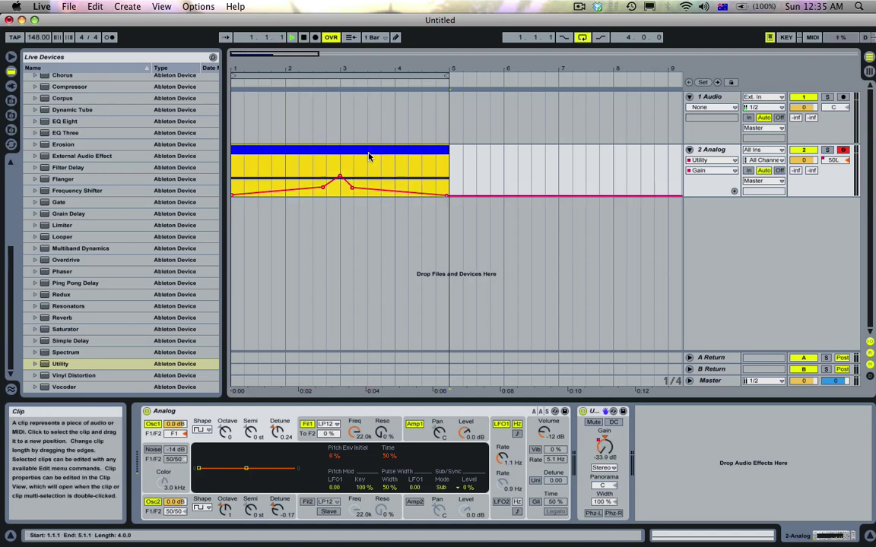
{"action": "key", "text": "space"}
Step: Raise the gain breakpoints on both sides of bar 3 slightly and lower the bar 3 peak, auditioning the loop
{"action": "left_click", "coordinate": [355, 179]}
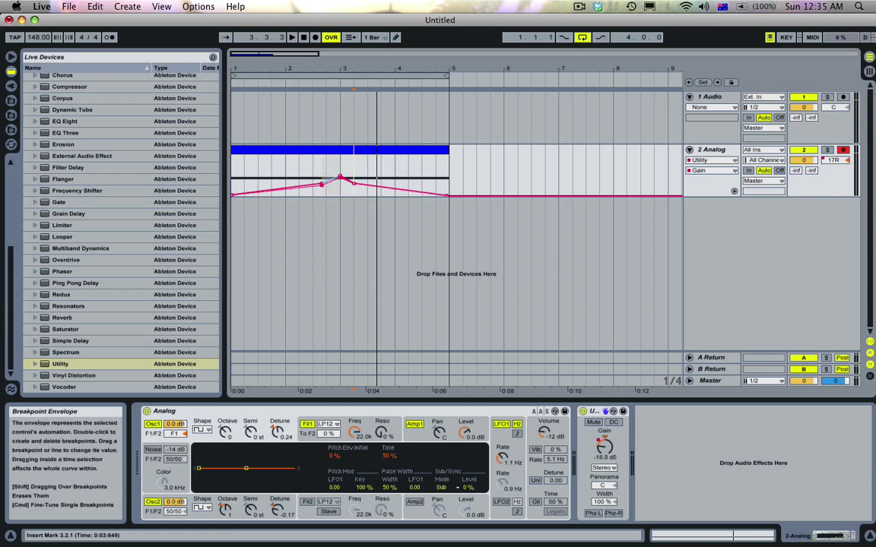
{"action": "left_click", "coordinate": [343, 141]}
{"action": "left_click", "coordinate": [344, 150]}
{"action": "key", "text": "space"}
{"action": "left_click", "coordinate": [342, 173]}
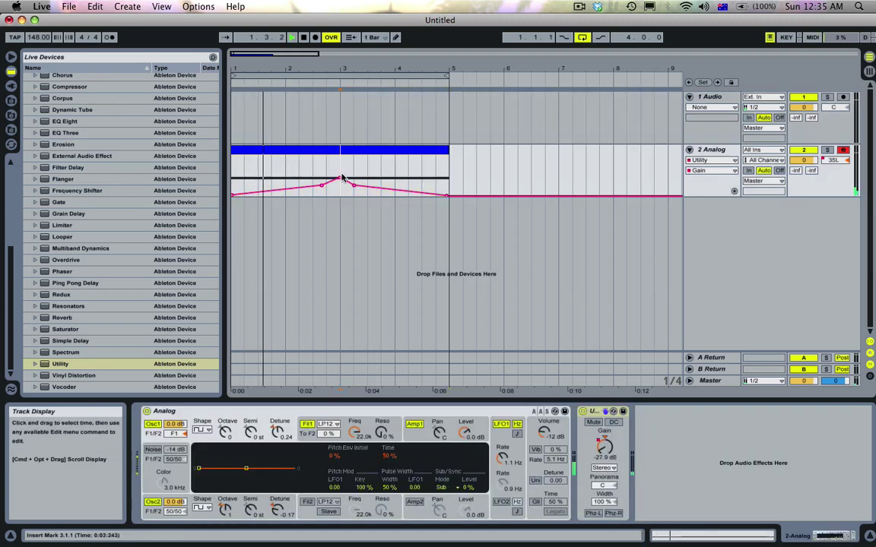
{"action": "mouse_move", "coordinate": [341, 178]}
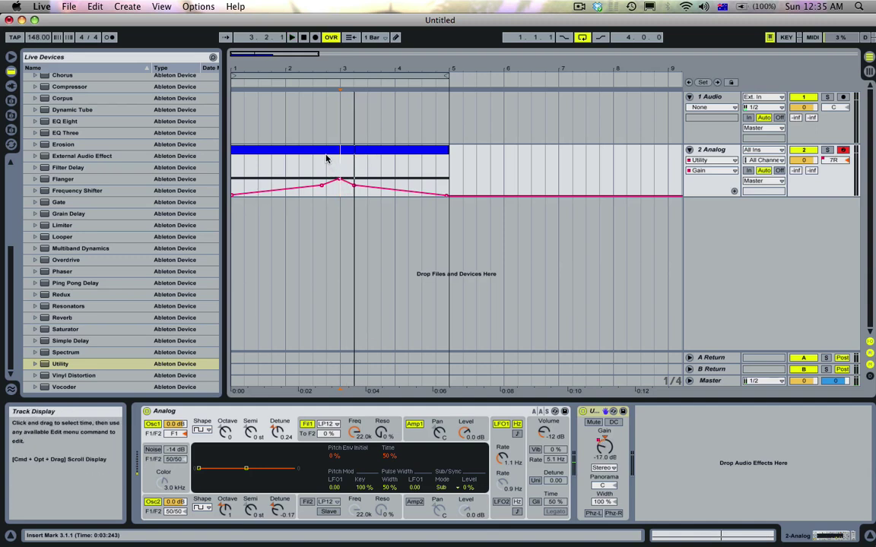
Step: Lower the two gain breakpoints beside the bar 3 peak and move them outward to widen it, and audition the clip
{"action": "left_click", "coordinate": [326, 158]}
{"action": "left_click", "coordinate": [325, 194]}
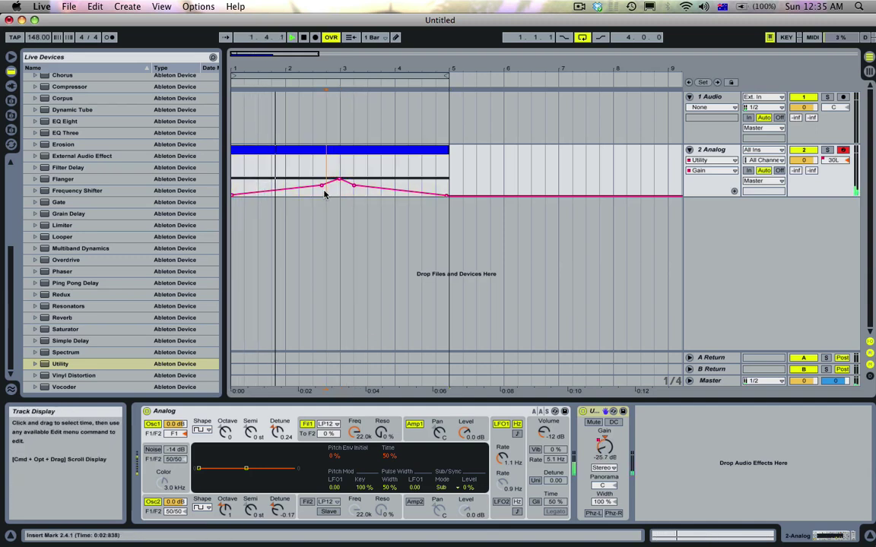
{"action": "mouse_move", "coordinate": [321, 185]}
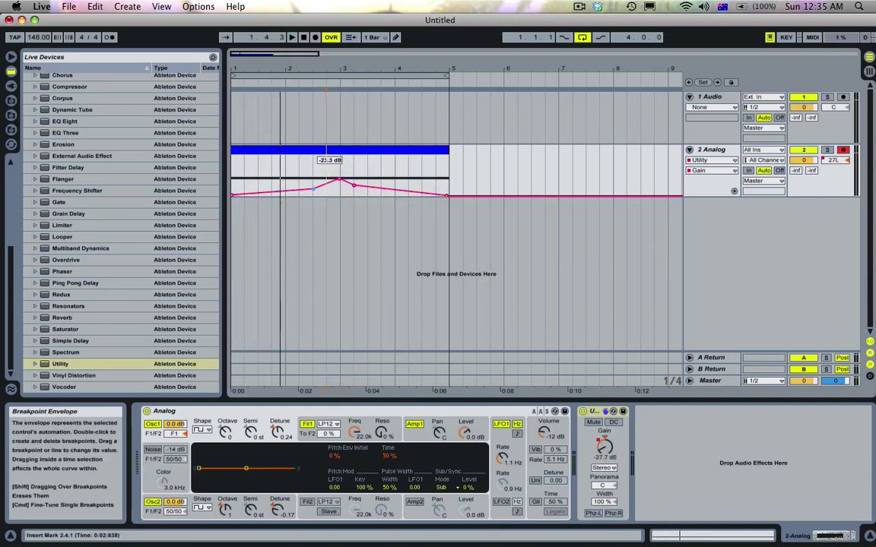
{"action": "left_click_drag", "start_coordinate": [353, 186], "coordinate": [353, 188]}
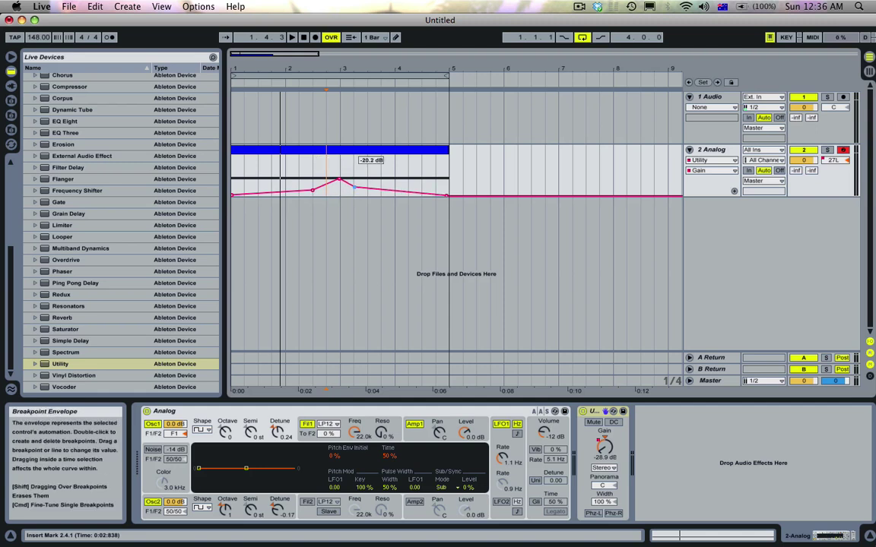
{"action": "left_click", "coordinate": [347, 162]}
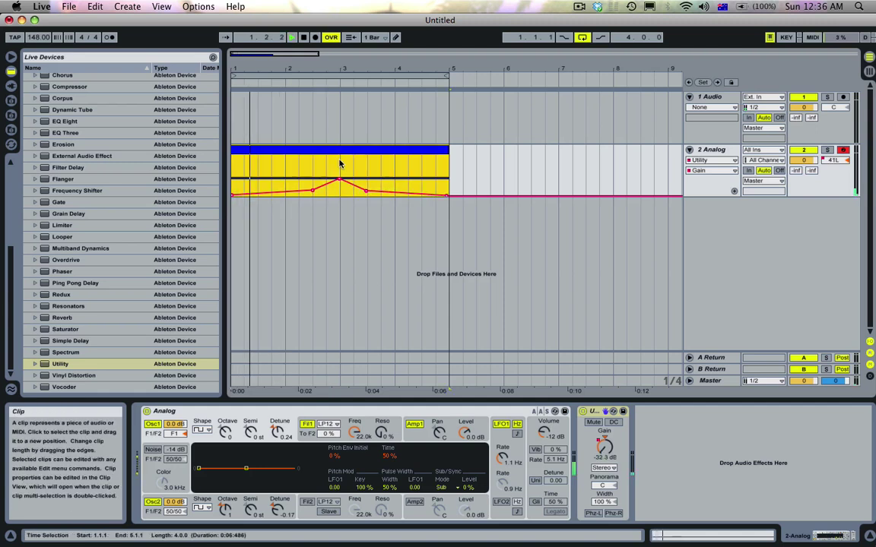
Step: Spread the gain breakpoints farther from the bar 3 peak, with both at about -21 dB, and audition the whole clip
{"action": "left_click", "coordinate": [350, 176]}
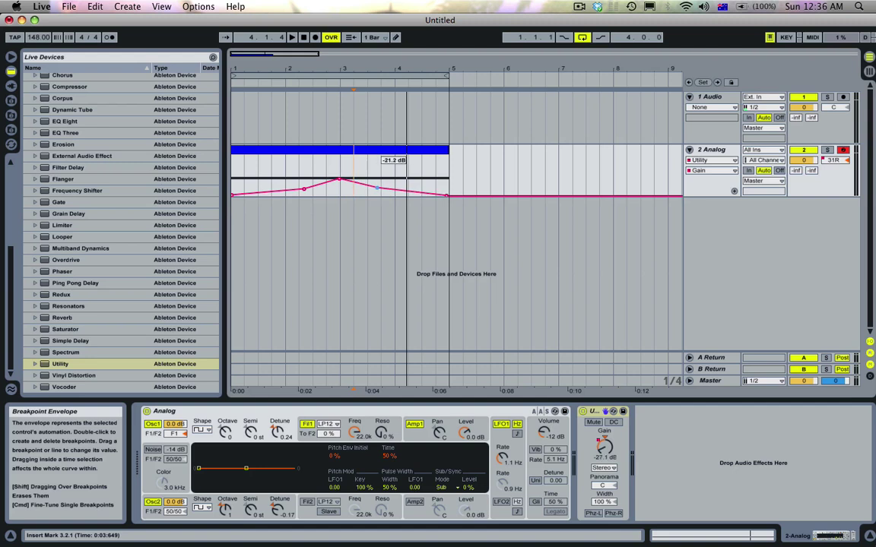
{"action": "key", "text": "space"}
{"action": "left_click", "coordinate": [352, 156]}
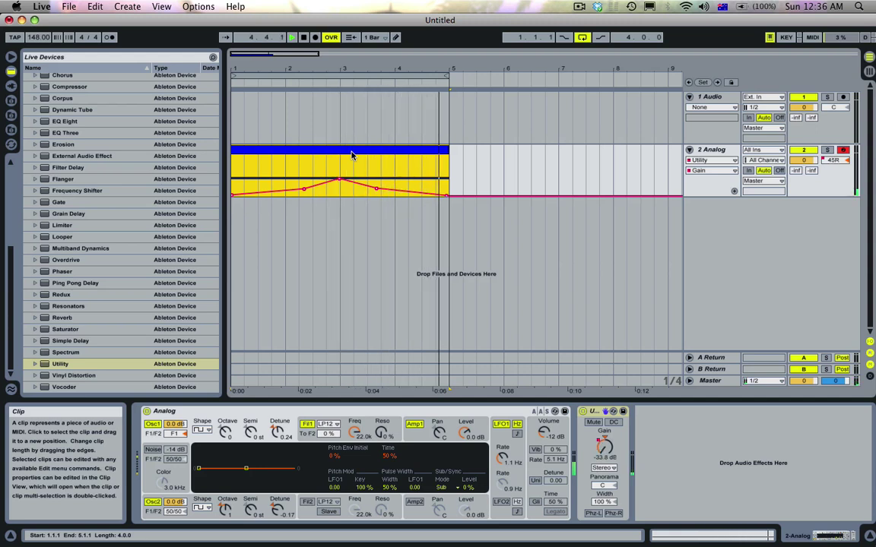
{"action": "key", "text": "space"}
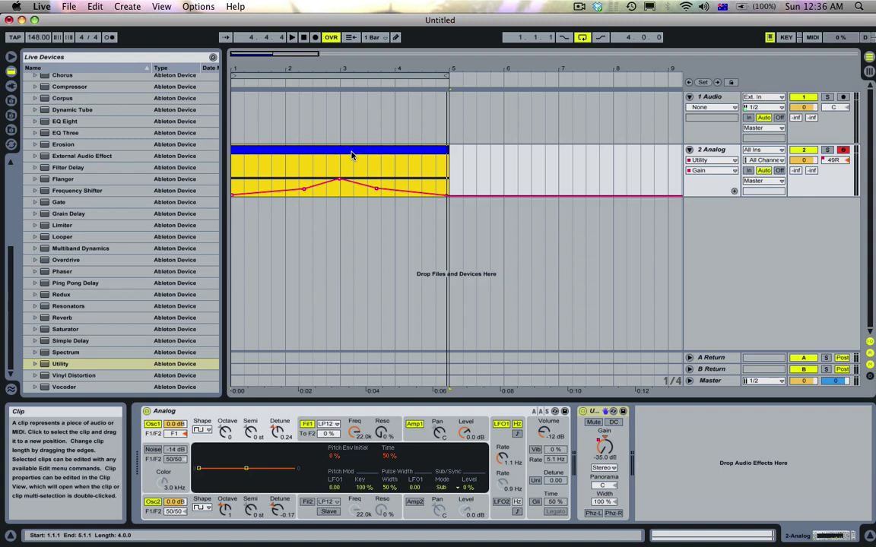